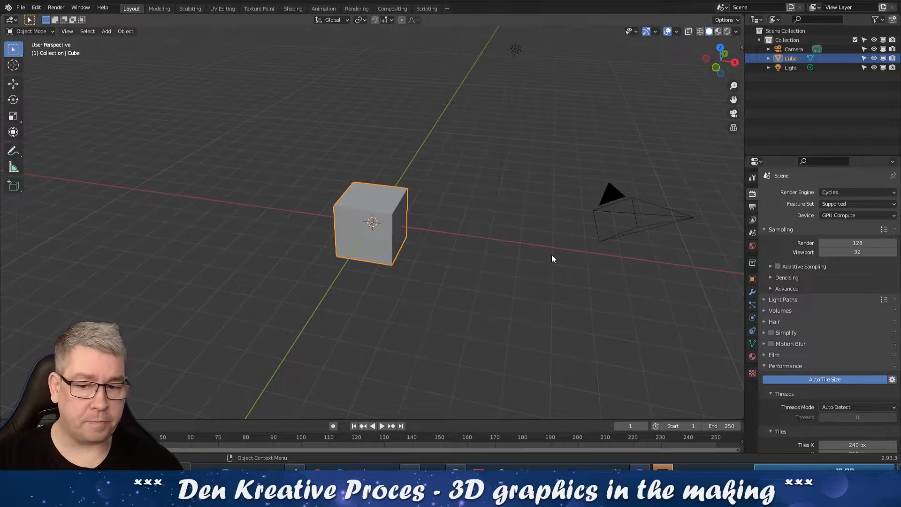
# - Lower the camera along the Z axis so it sits closer to the cube's height
pyautogui.moveTo(438, 267); pyautogui.dragTo(610, 158, button='middle')
pyautogui.click(628, 149)
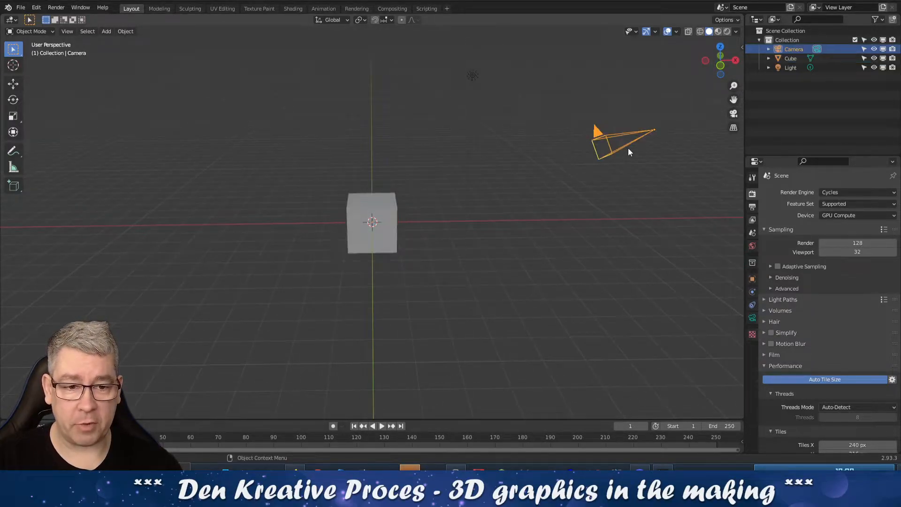
pyautogui.press('g')
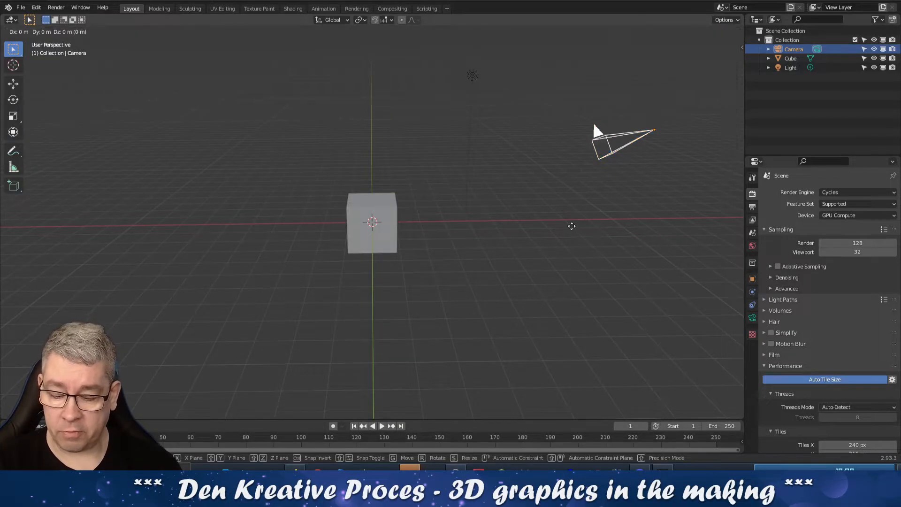
pyautogui.press('z')
pyautogui.click(584, 328)
pyautogui.moveTo(630, 308); pyautogui.dragTo(610, 310, button='middle')
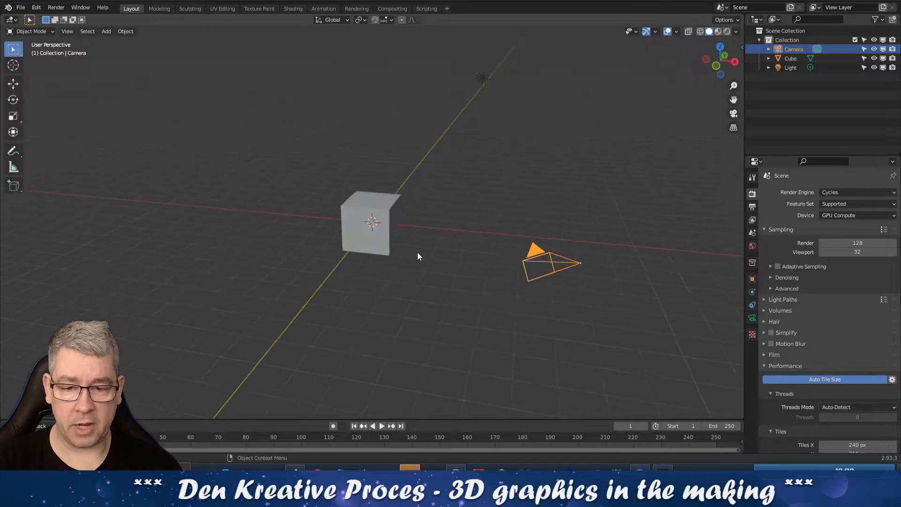
# - Add a Track To constraint to the camera with the cube as its target
pyautogui.click(385, 216)
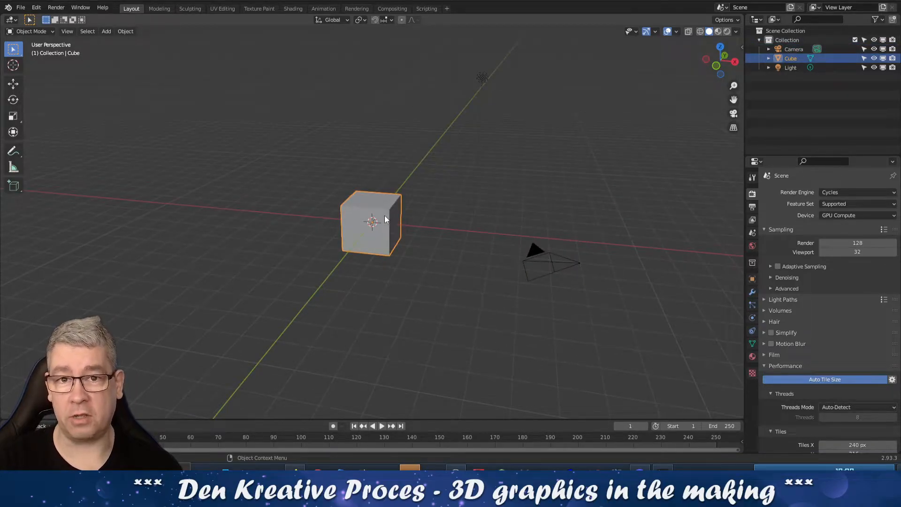
pyautogui.click(568, 262)
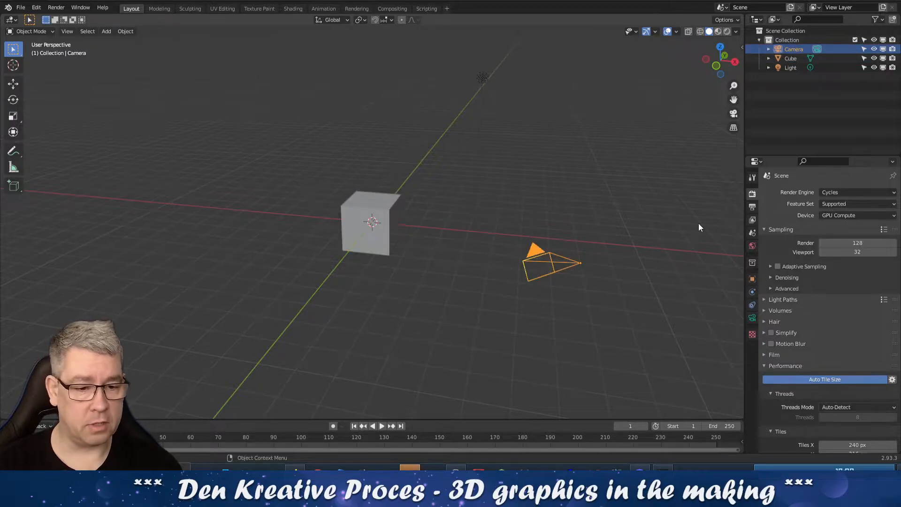
pyautogui.click(753, 306)
pyautogui.click(789, 193)
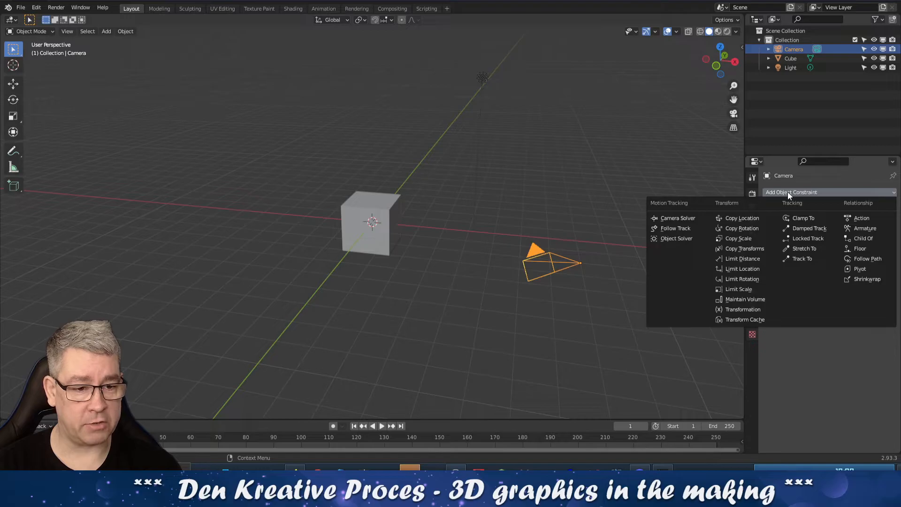
pyautogui.click(806, 257)
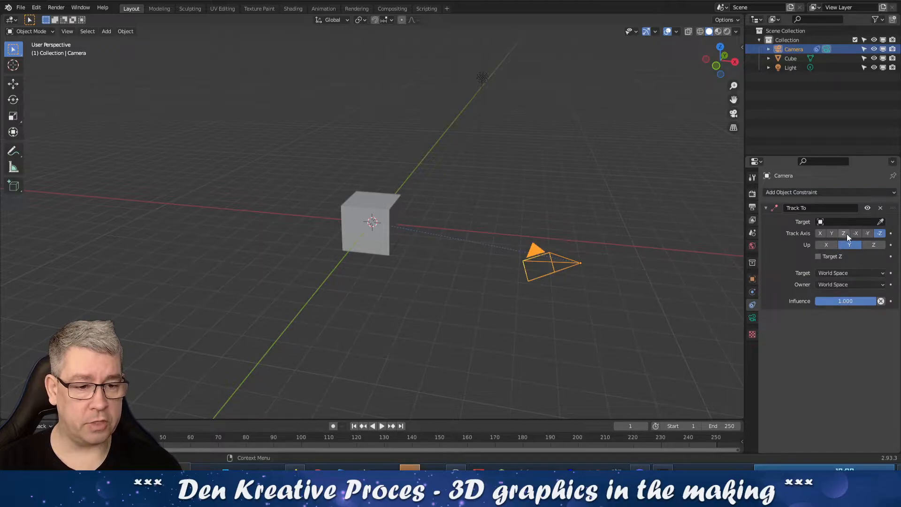
pyautogui.click(882, 222)
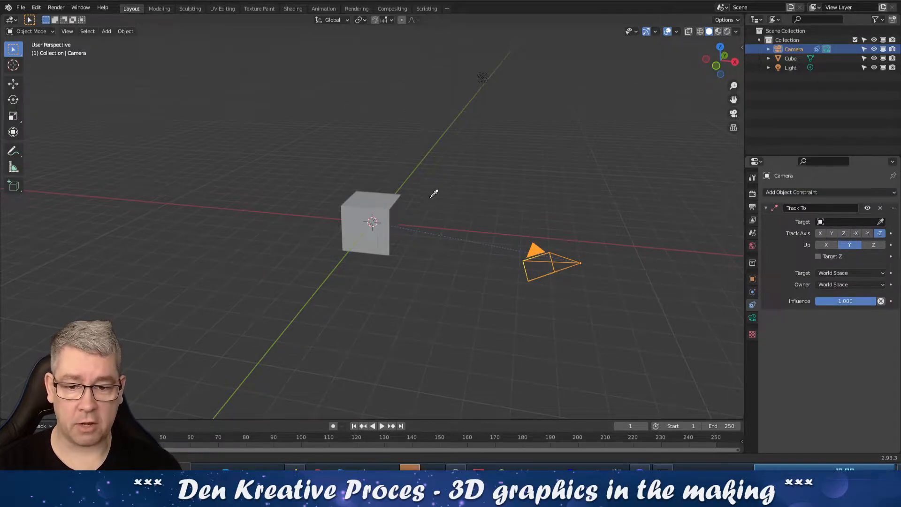
pyautogui.click(396, 203)
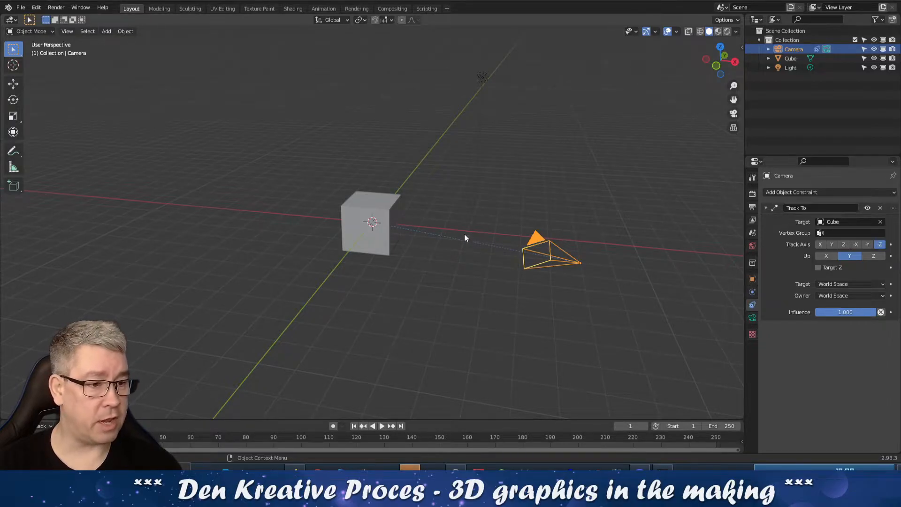
# - Move the cube around freely to test the camera tracking, leaving it slightly above the world origin
pyautogui.click(394, 206)
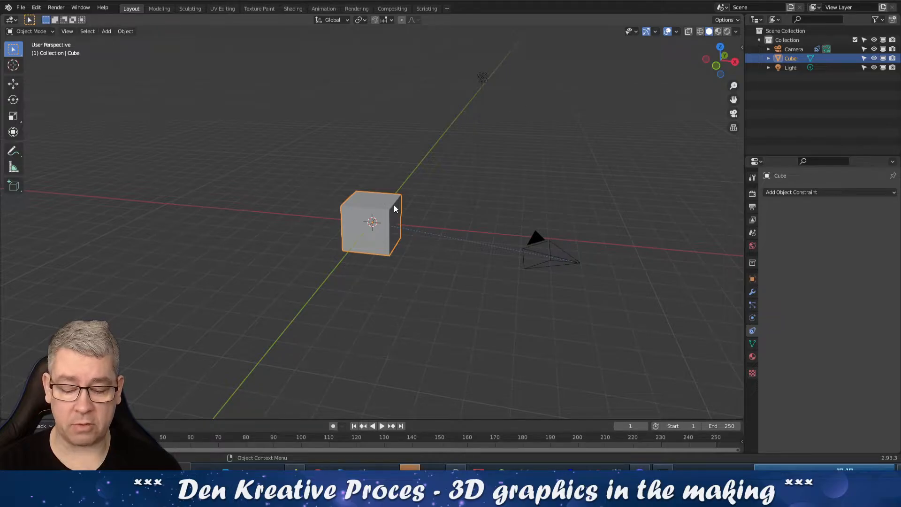
pyautogui.press('g')
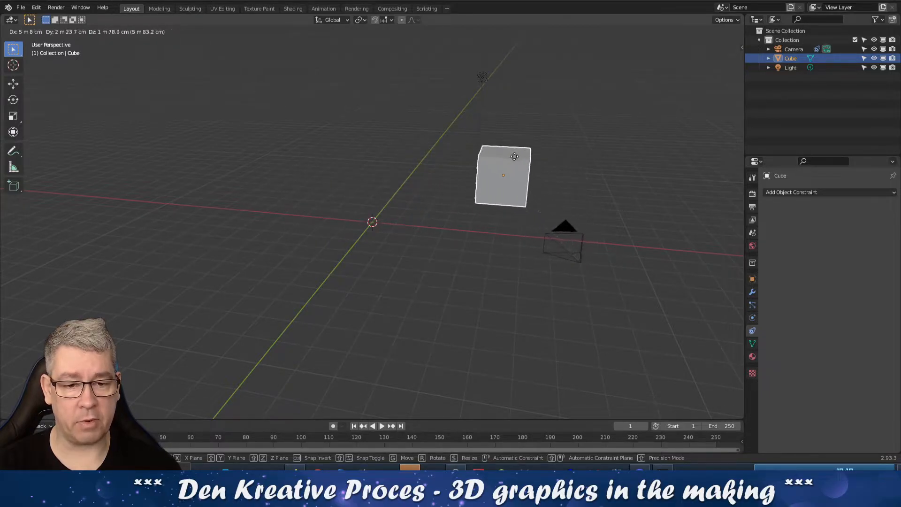
pyautogui.click(404, 167)
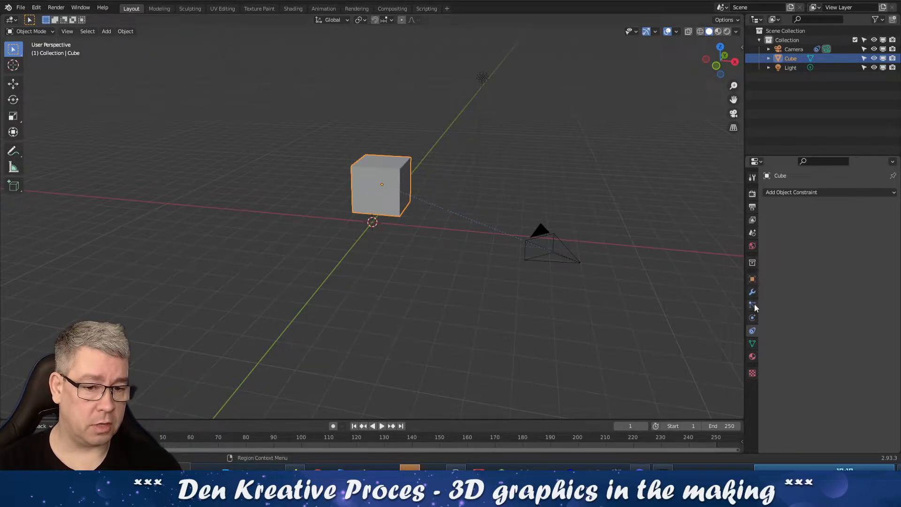
# - Review the camera's constraint and lens settings, and add a sphere-shaped empty at the world origin
pyautogui.click(793, 49)
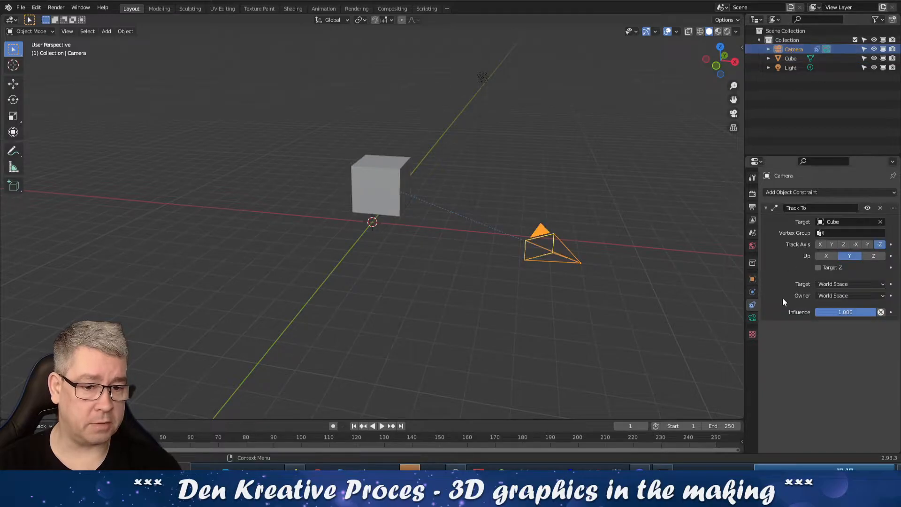
pyautogui.click(752, 317)
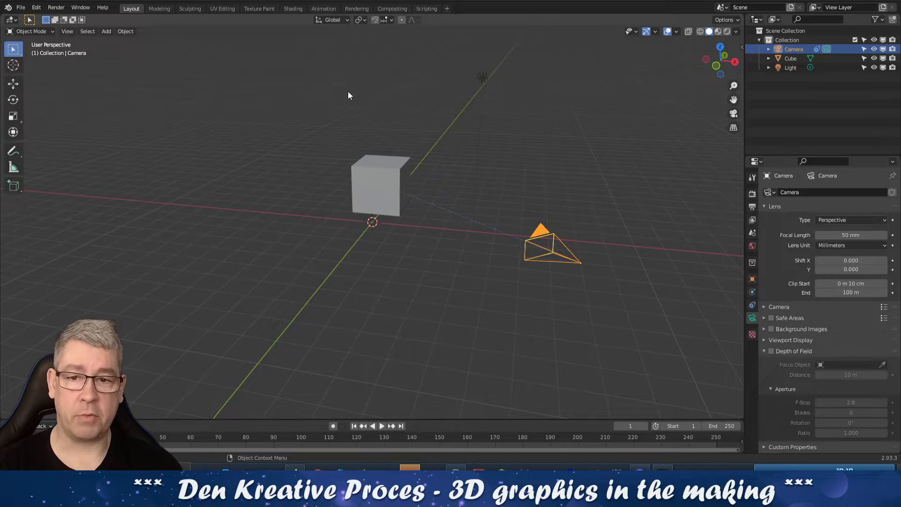
pyautogui.click(106, 31)
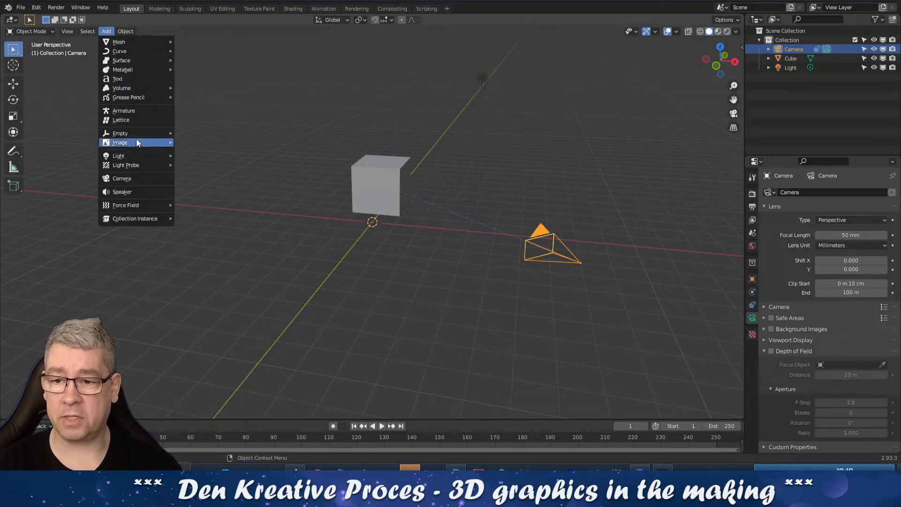
pyautogui.moveTo(137, 134)
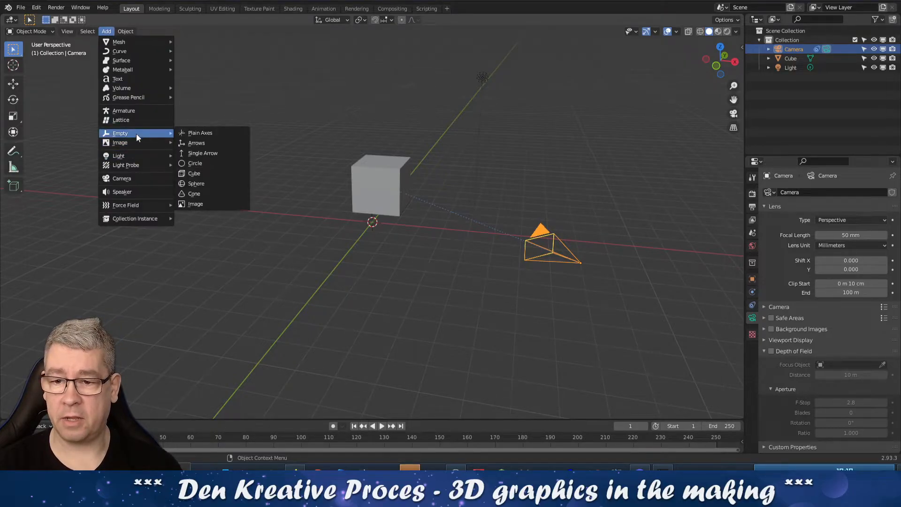
pyautogui.click(215, 179)
# - Replace the target of the camera's Track To constraint with the Empty object
pyautogui.click(565, 258)
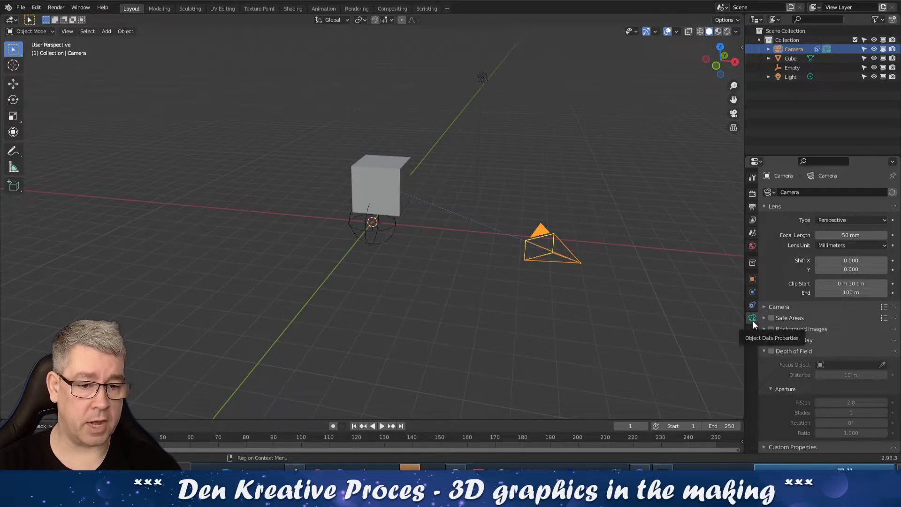
pyautogui.click(752, 305)
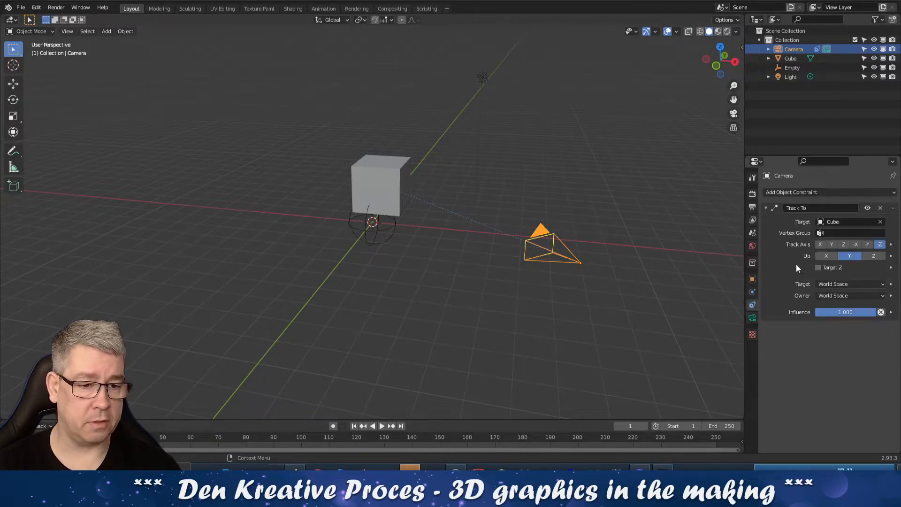
pyautogui.click(882, 223)
pyautogui.click(878, 222)
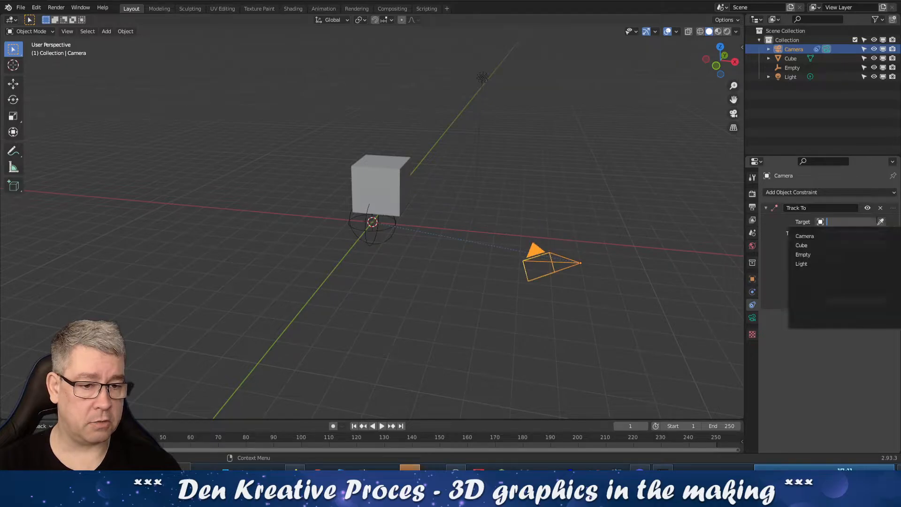
pyautogui.click(811, 255)
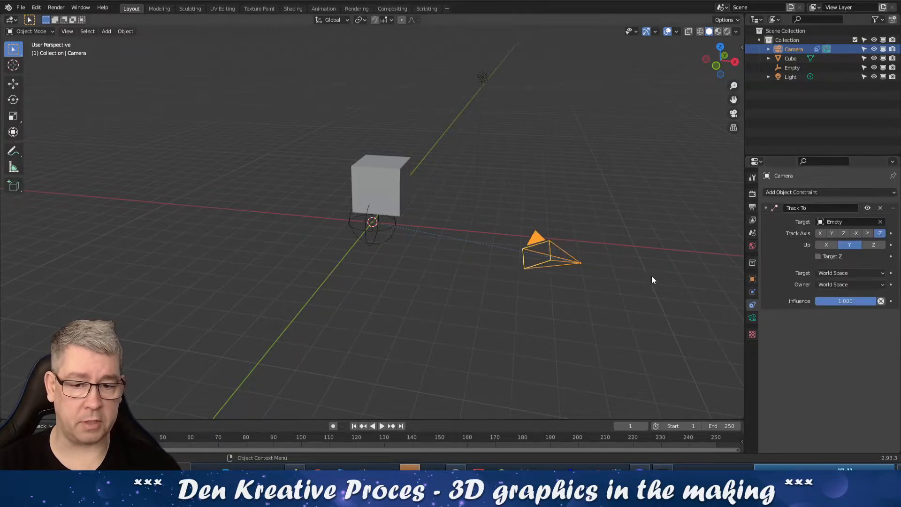
# - Move the sphere empty freely to test the tracking, placing it partly inside the cube on its camera-facing side
pyautogui.click(382, 239)
pyautogui.press('g')
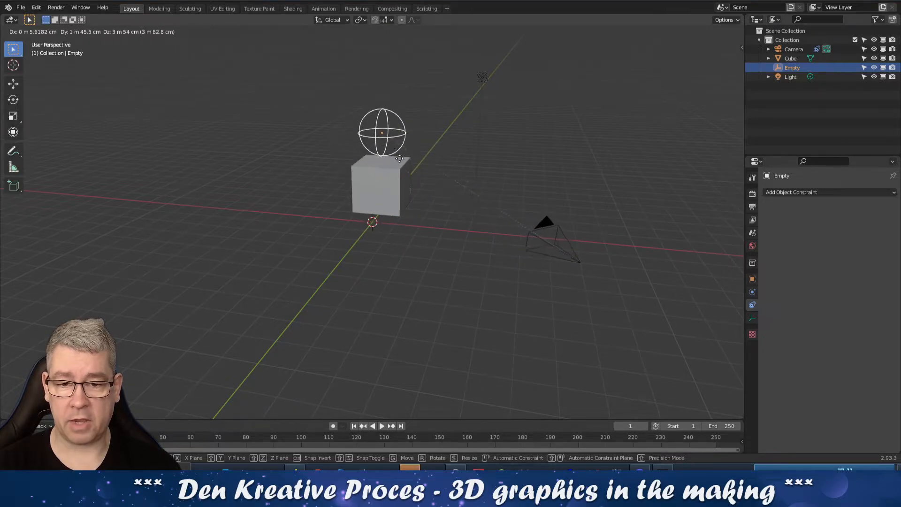
pyautogui.click(408, 213)
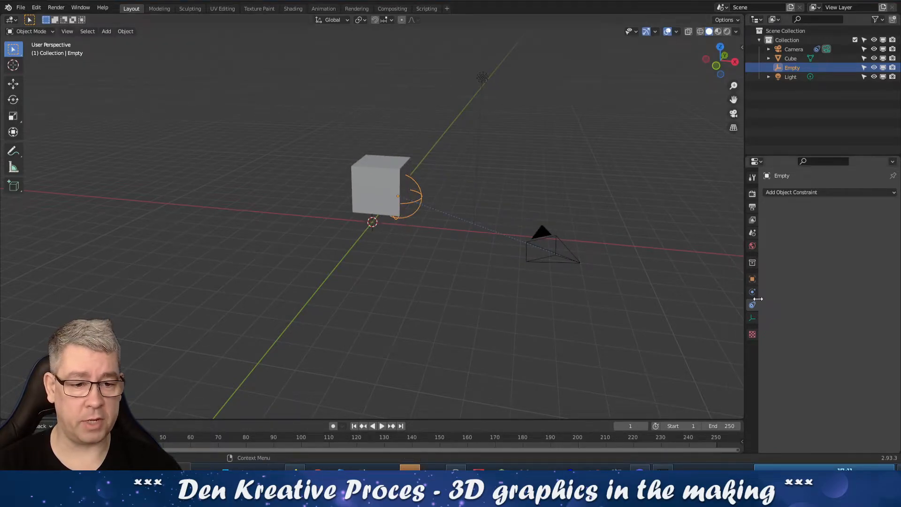
# - Look through the camera and set its focal length to 31 mm
pyautogui.press('KP_0')
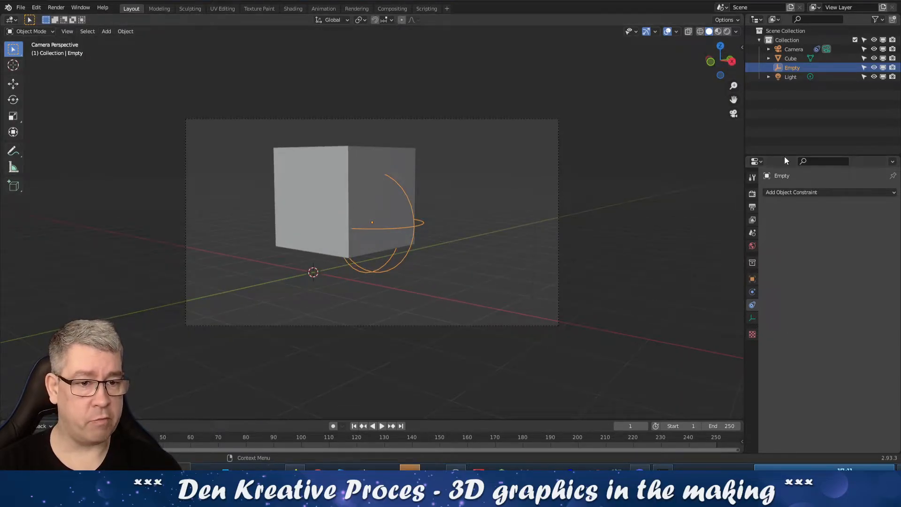
pyautogui.click(795, 50)
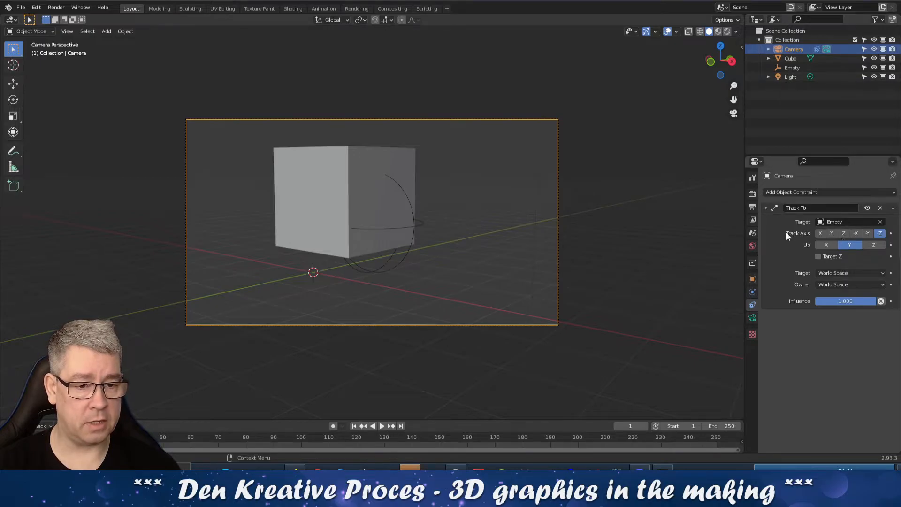
pyautogui.click(751, 318)
pyautogui.moveTo(838, 236); pyautogui.dragTo(820, 235)
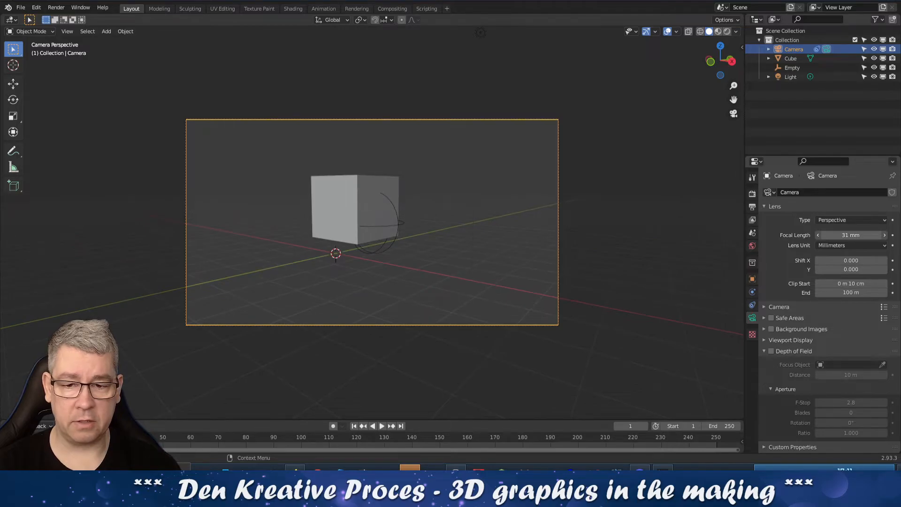
# - In top view, move the cube to the negative X and negative Y side of the origin and keyframe its location at frame 1
pyautogui.press('KP_7')
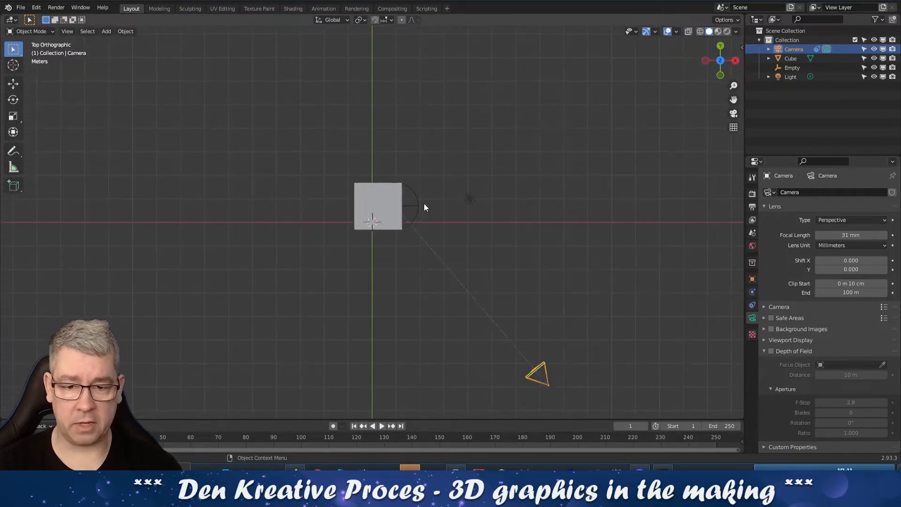
pyautogui.click(365, 187)
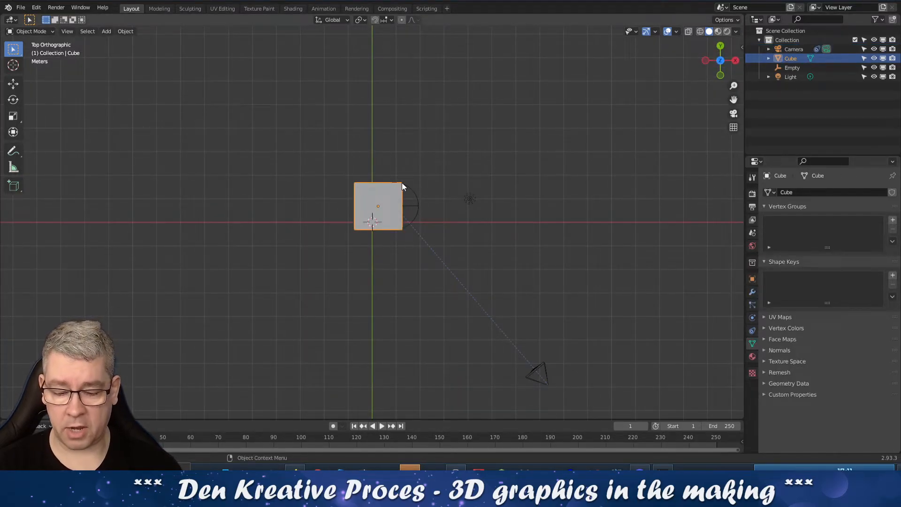
pyautogui.moveTo(402, 187); pyautogui.dragTo(304, 251)
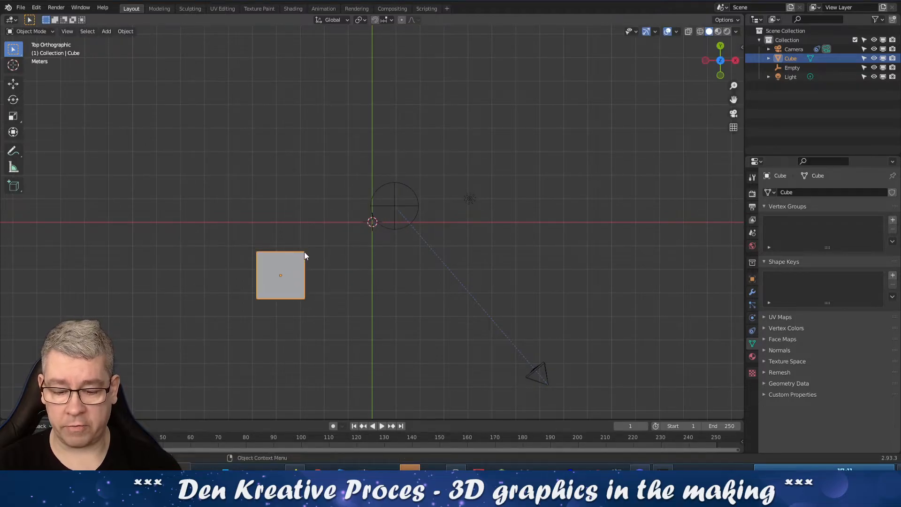
pyautogui.press('i')
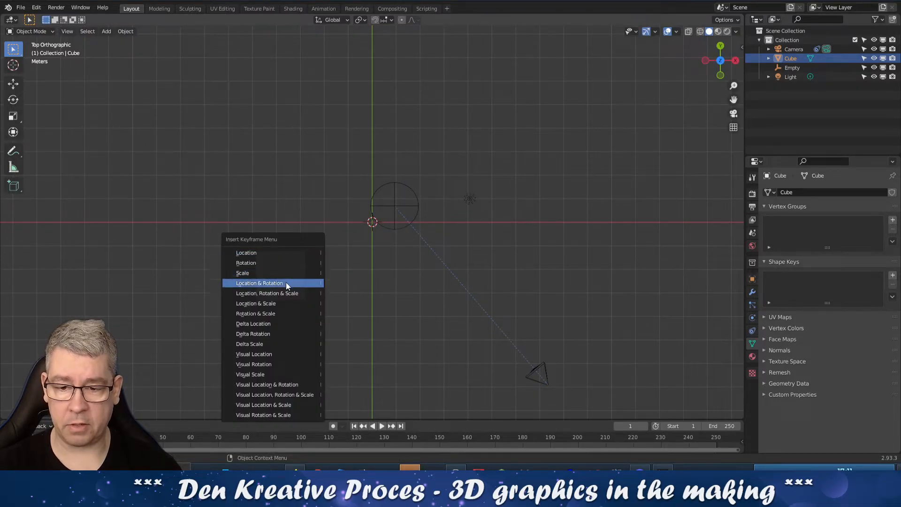
pyautogui.click(282, 256)
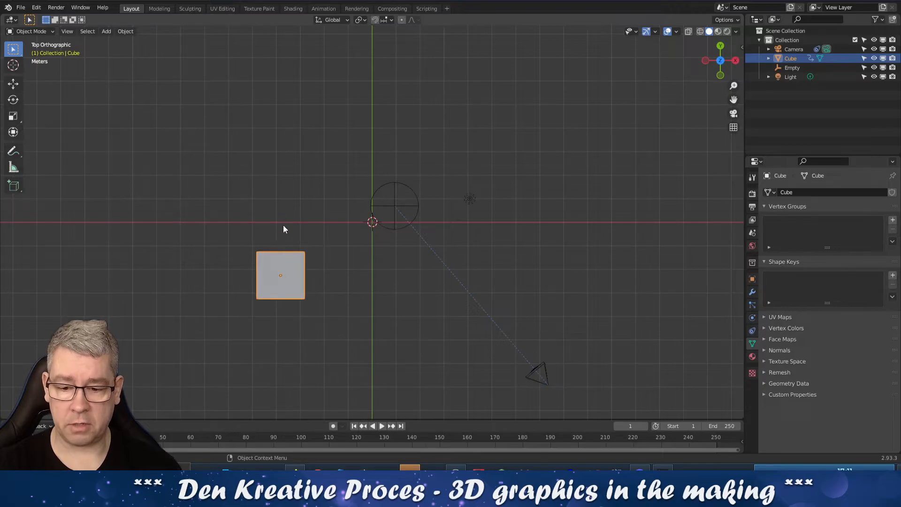
pyautogui.moveTo(294, 269); pyautogui.dragTo(295, 265)
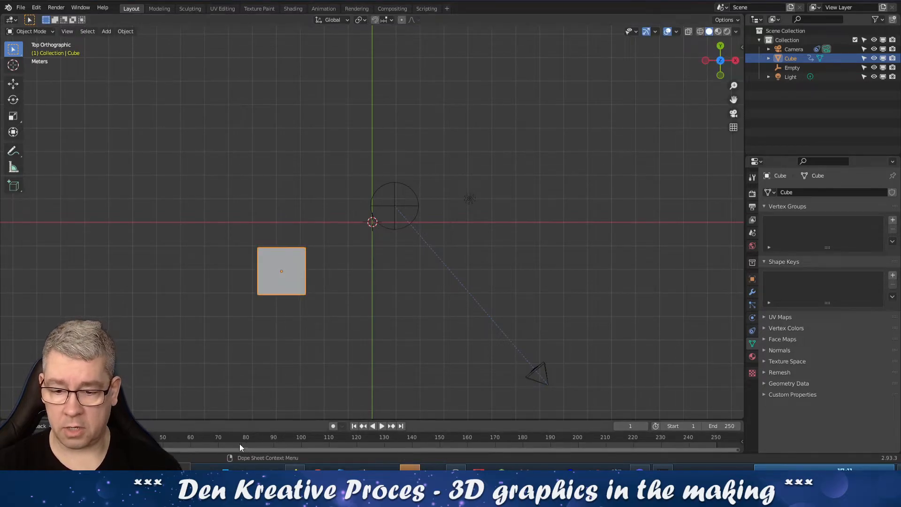
# - At frame 59, move the cube about 1.35 m in X and 5.47 m in Y and insert a location keyframe
pyautogui.click(203, 439)
pyautogui.press('g')
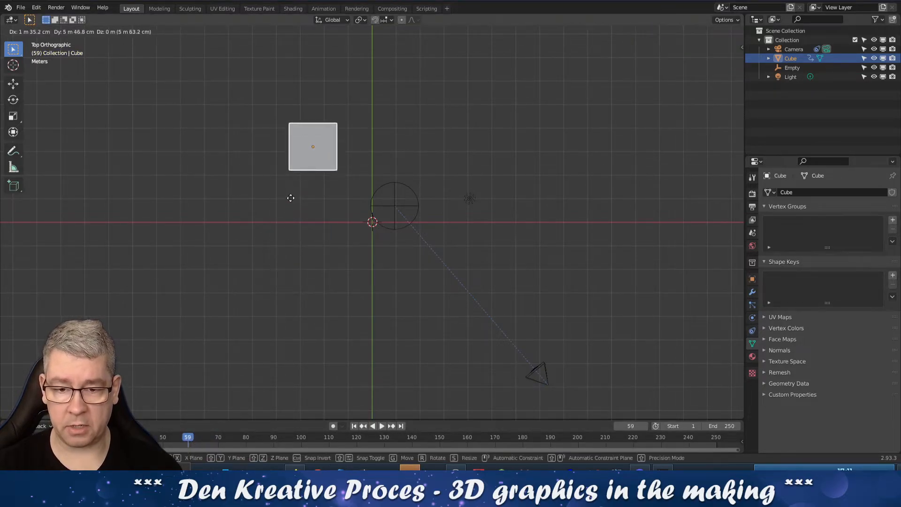
pyautogui.click(292, 199)
pyautogui.press('i')
pyautogui.click(291, 199)
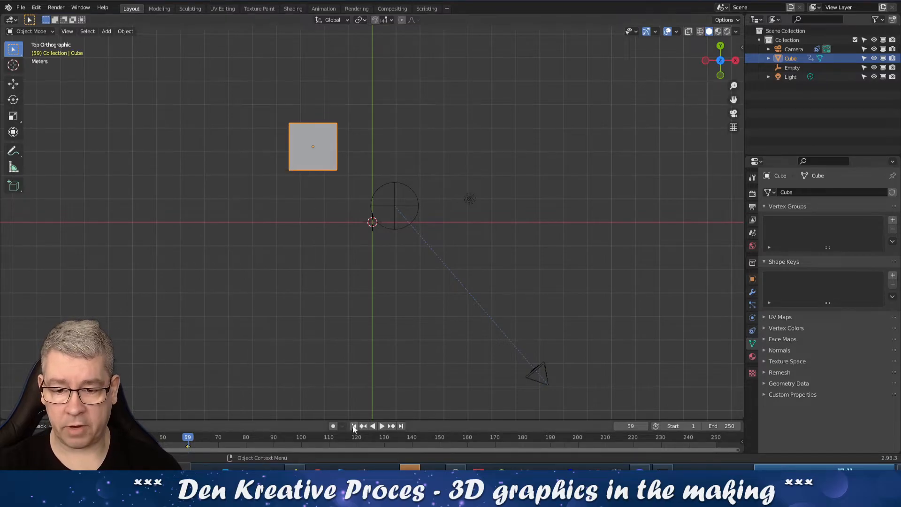
# - At frame 122, move the cube across to the positive X side and slightly farther in Y, keyframe its location, and return to the start
pyautogui.click(362, 438)
pyautogui.press('g')
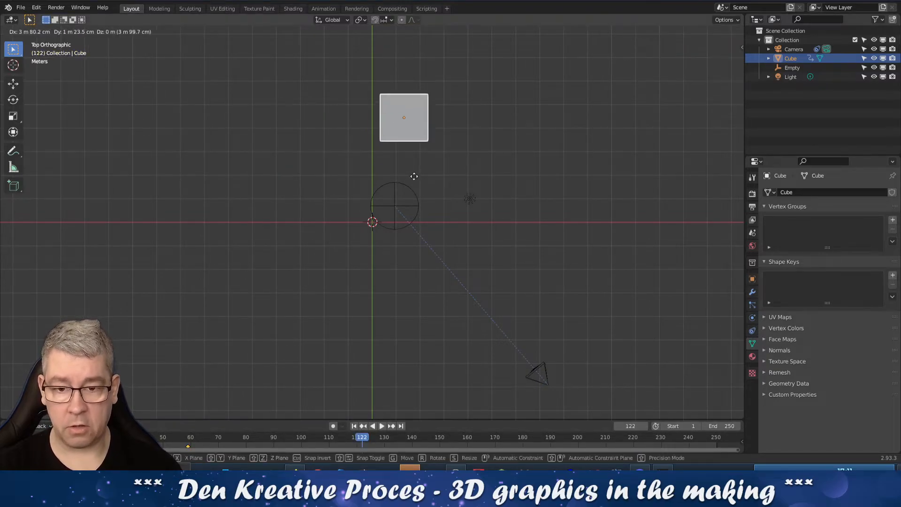
pyautogui.click(446, 171)
pyautogui.press('i')
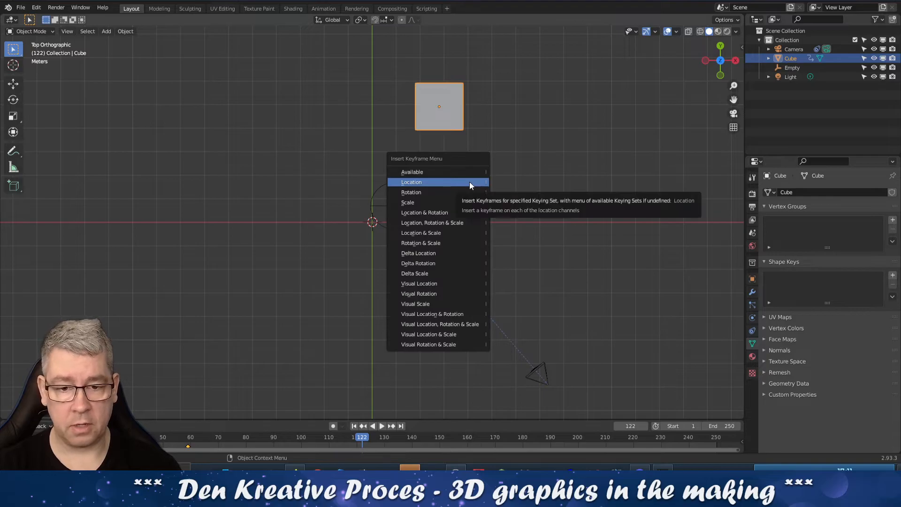
pyautogui.click(469, 182)
pyautogui.moveTo(362, 437); pyautogui.dragTo(24, 438)
pyautogui.press('space')
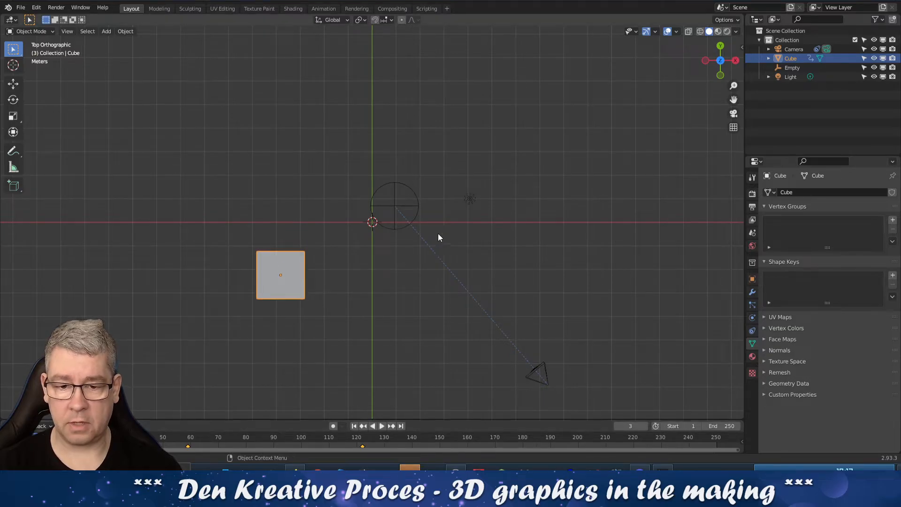
# - At frame 1, move the sphere empty to the cube's lower camera-facing corner and insert a location keyframe
pyautogui.click(401, 225)
pyautogui.moveTo(366, 331); pyautogui.dragTo(361, 246, button='middle')
pyautogui.press('KP_7')
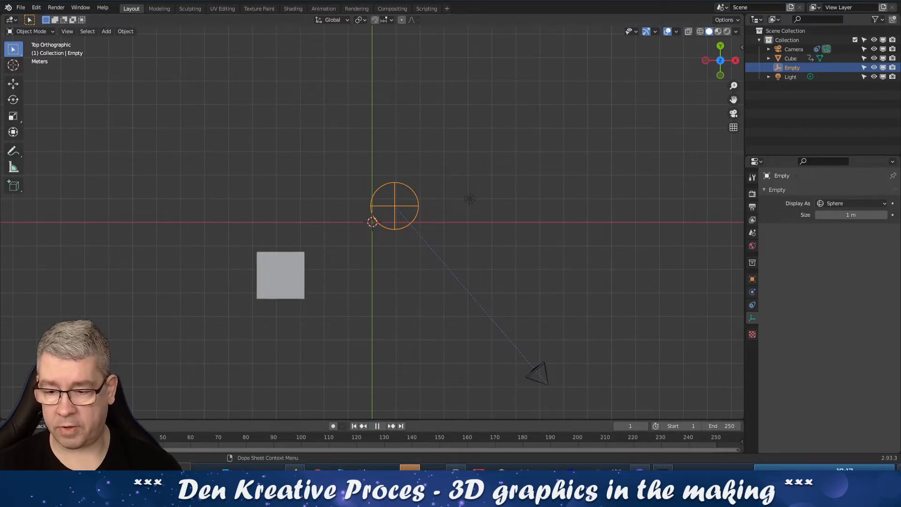
pyautogui.press('space')
pyautogui.press('g')
pyautogui.click(314, 353)
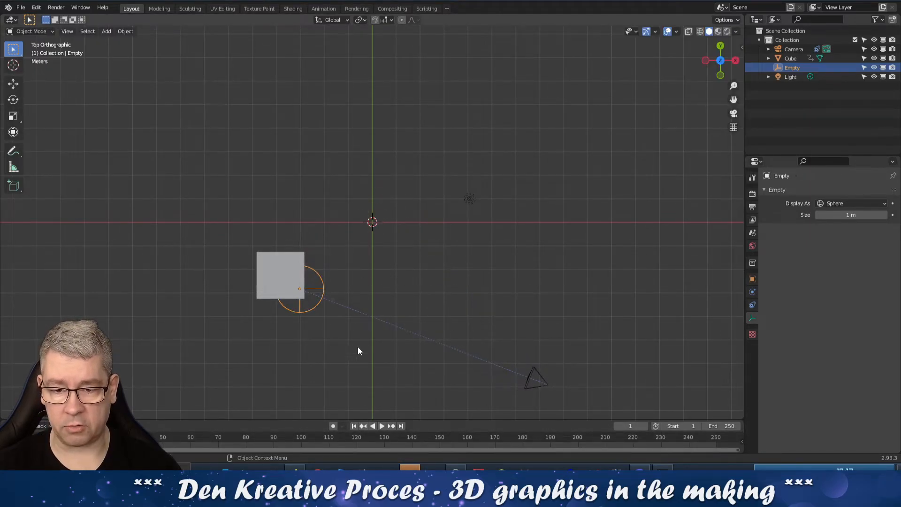
pyautogui.moveTo(357, 354); pyautogui.dragTo(357, 263, button='middle')
pyautogui.press('g')
pyautogui.click(357, 275)
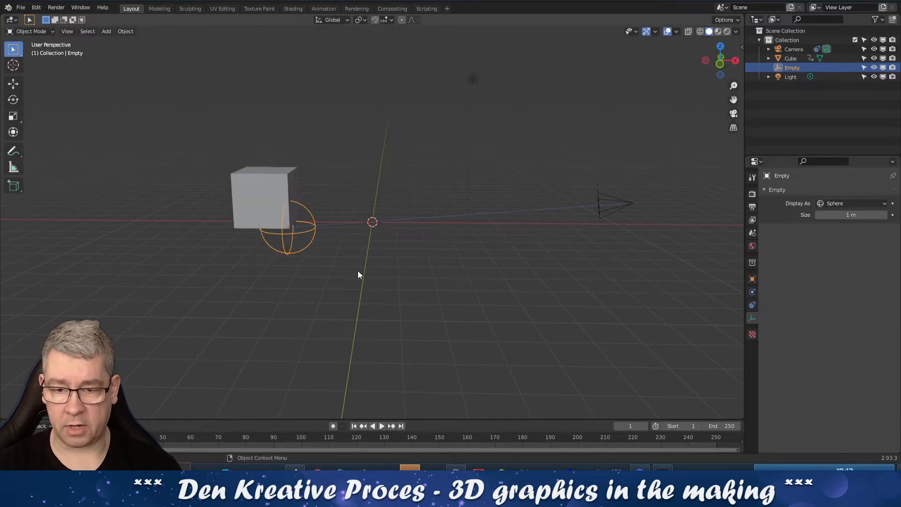
pyautogui.press('i')
pyautogui.click(379, 280)
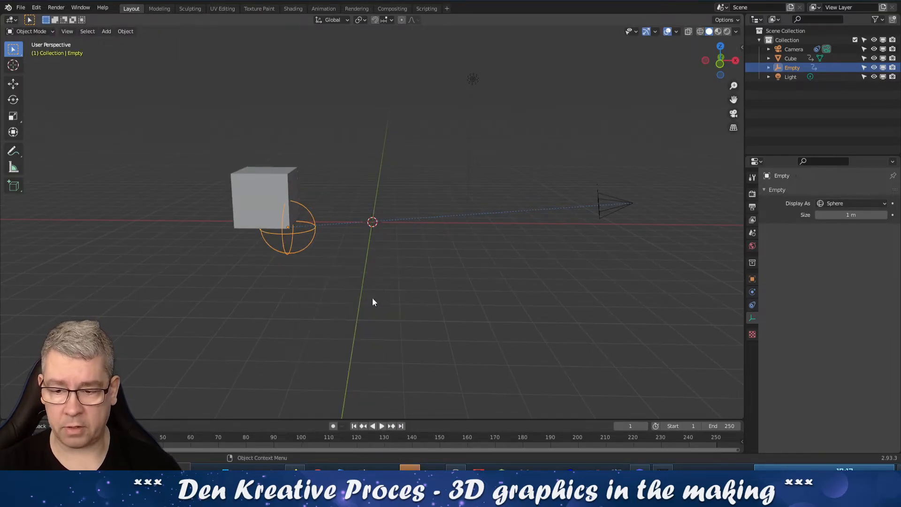
# - Go to the cube's keyframe at frame 59 and move the sphere empty over to the cube
pyautogui.click(275, 186)
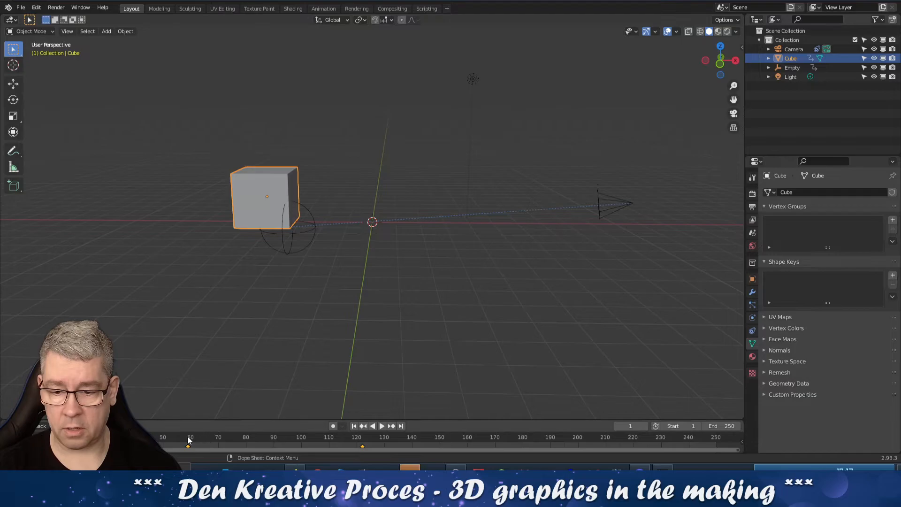
pyautogui.press('Up')
pyautogui.moveTo(410, 272); pyautogui.dragTo(369, 306, button='middle')
pyautogui.click(286, 238)
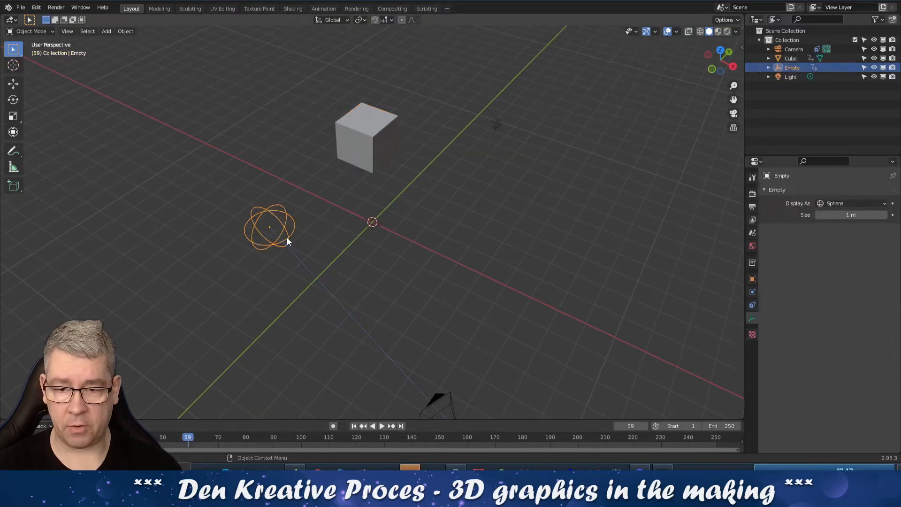
pyautogui.press('g')
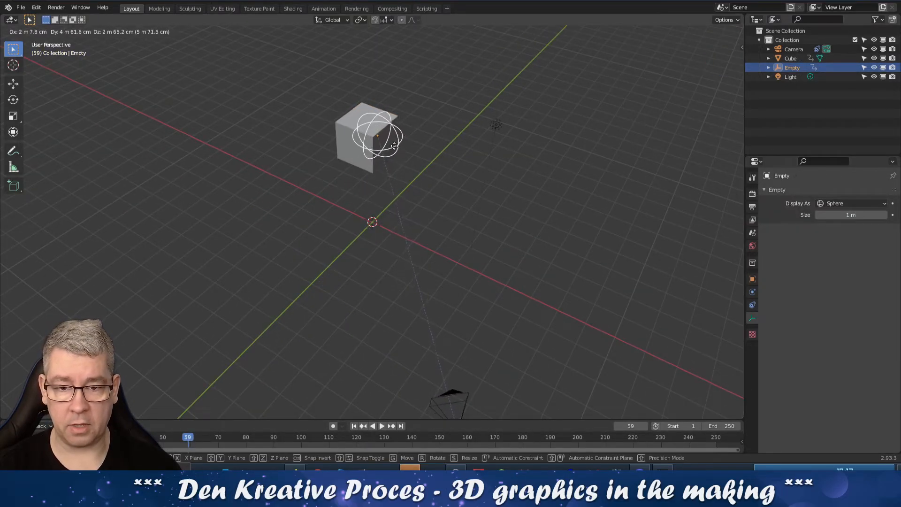
pyautogui.click(396, 173)
# - From a side view, adjust the sphere empty to the cube's upper camera-facing part and insert a location keyframe at frame 59
pyautogui.moveTo(396, 173); pyautogui.dragTo(424, 275, button='middle')
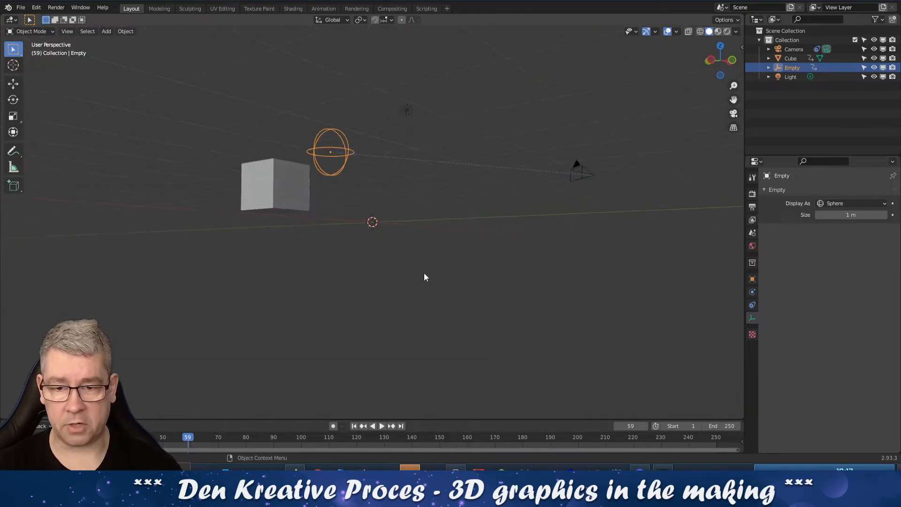
pyautogui.press('g')
pyautogui.click(400, 288)
pyautogui.moveTo(494, 275); pyautogui.dragTo(410, 308, button='middle')
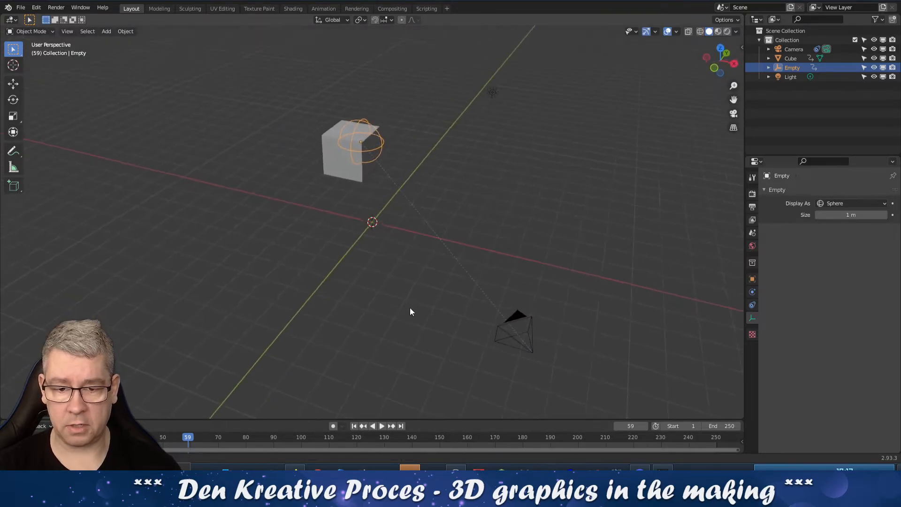
pyautogui.press('i')
pyautogui.click(449, 288)
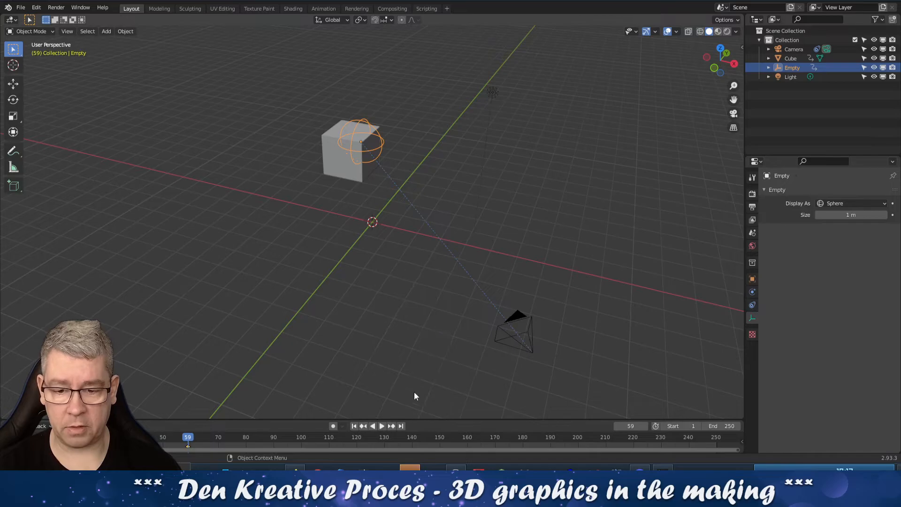
# - Go to the cube's keyframe at frame 122 and move the sphere empty across toward the cube, viewed from above
pyautogui.click(344, 178)
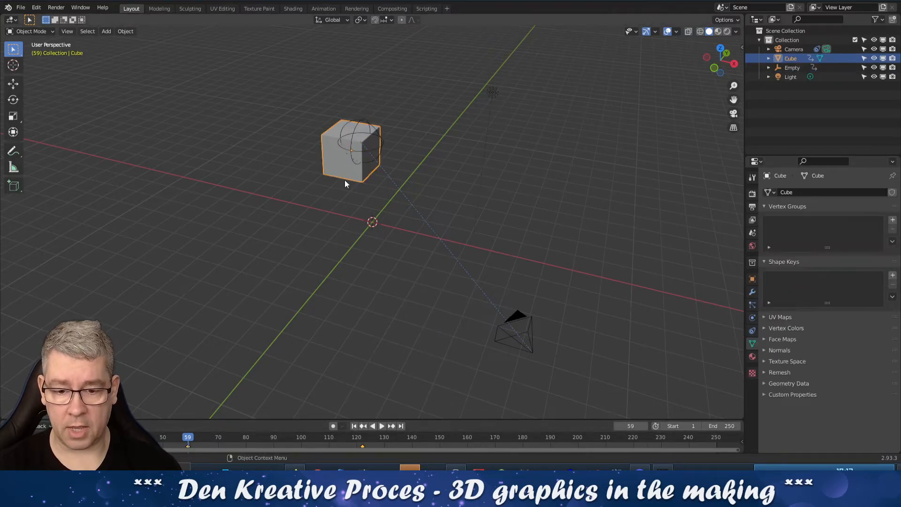
pyautogui.click(364, 439)
pyautogui.press('space')
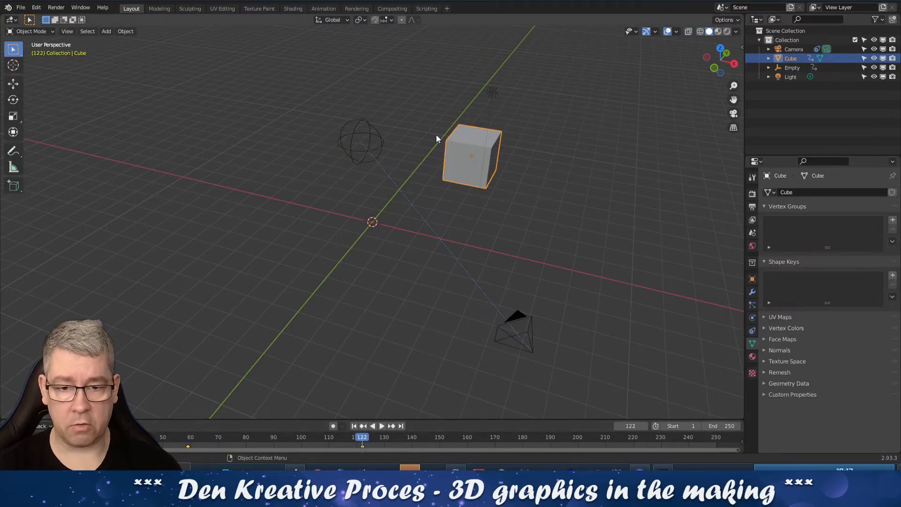
pyautogui.click(361, 137)
pyautogui.moveTo(361, 136); pyautogui.dragTo(438, 200, button='middle')
pyautogui.press('g')
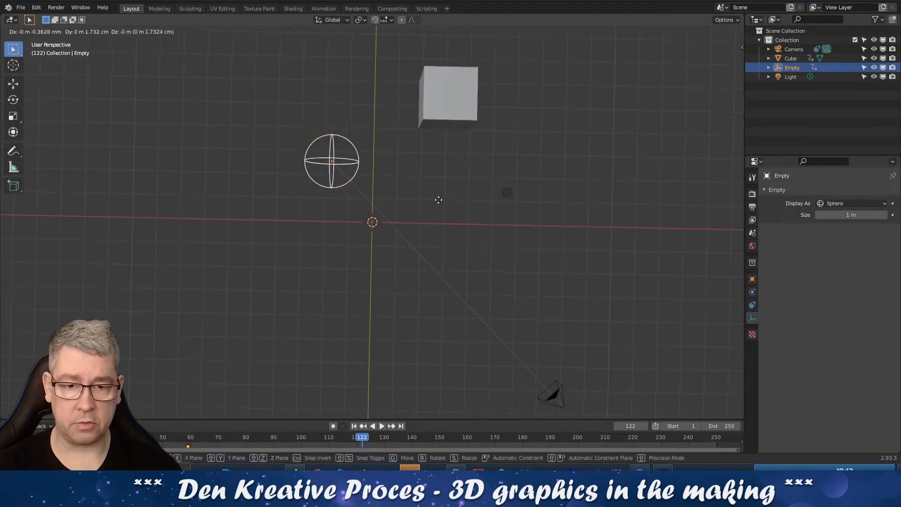
pyautogui.click(577, 169)
# - Lower the sphere empty about 1.93 m along Z to the cube's lower edge and insert a location keyframe at frame 122
pyautogui.moveTo(578, 169); pyautogui.dragTo(632, 169, button='middle')
pyautogui.press('g')
pyautogui.press('z')
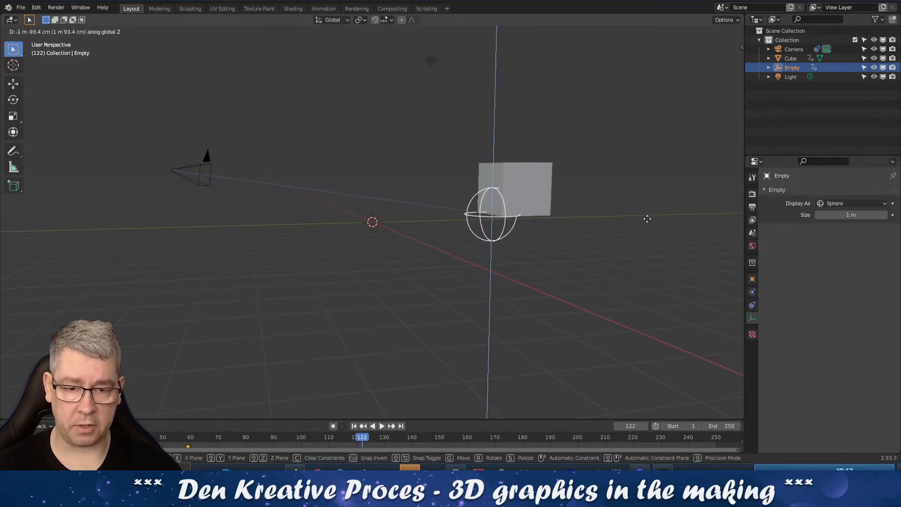
pyautogui.click(647, 219)
pyautogui.moveTo(421, 238); pyautogui.dragTo(472, 251, button='middle')
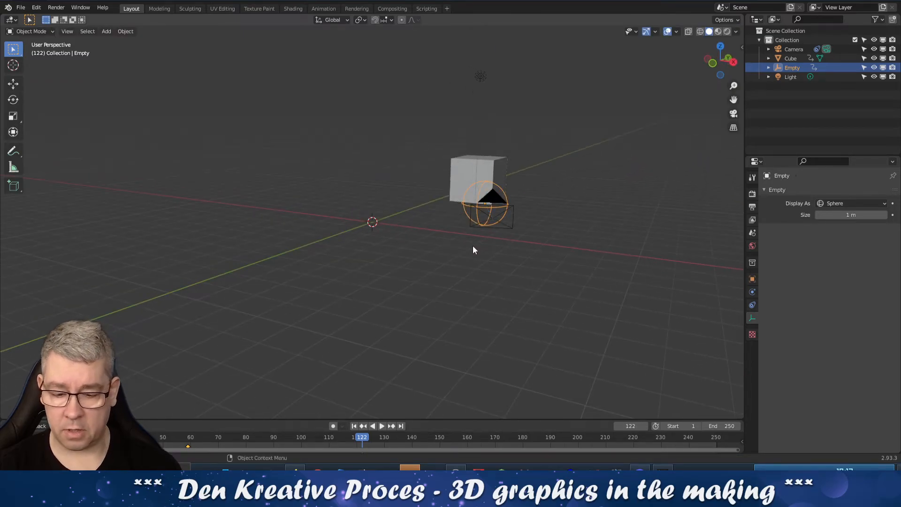
pyautogui.press('i')
pyautogui.click(473, 243)
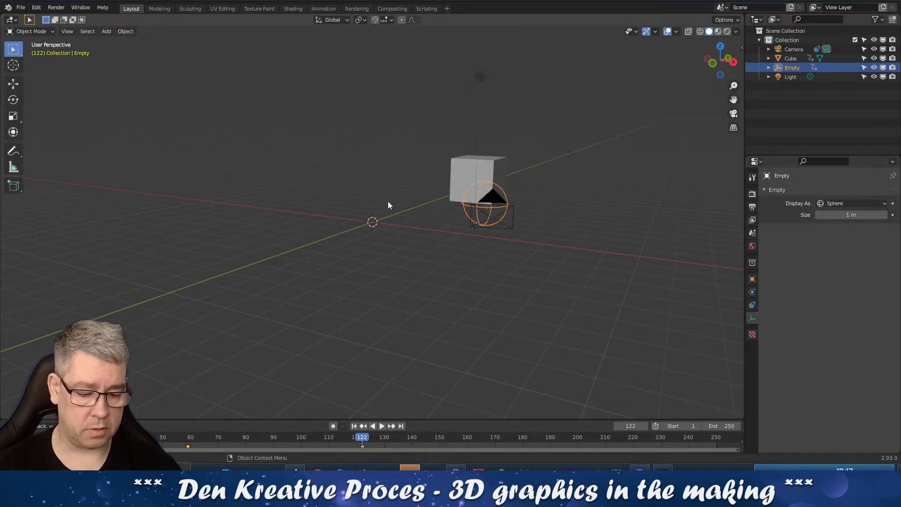
# - Look through the camera and play the animation from the first frame to check the tracking
pyautogui.press('KP_0')
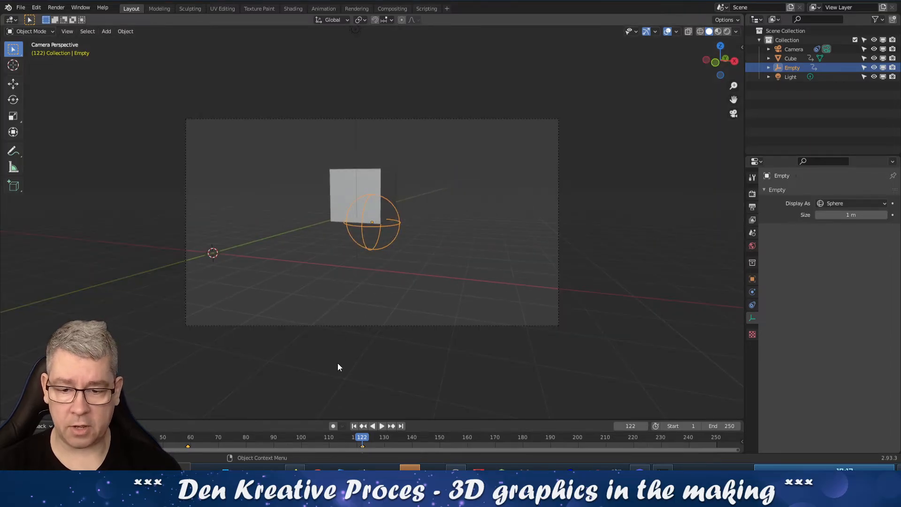
pyautogui.click(354, 426)
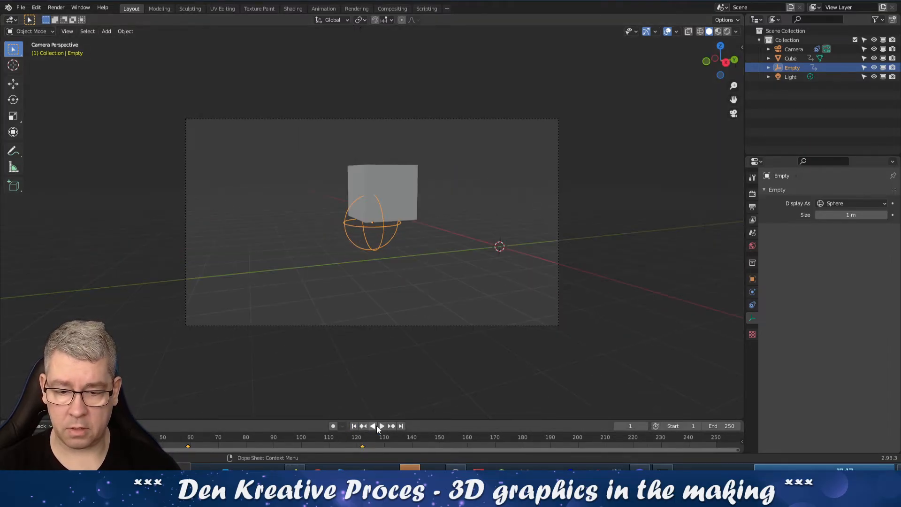
pyautogui.click(381, 426)
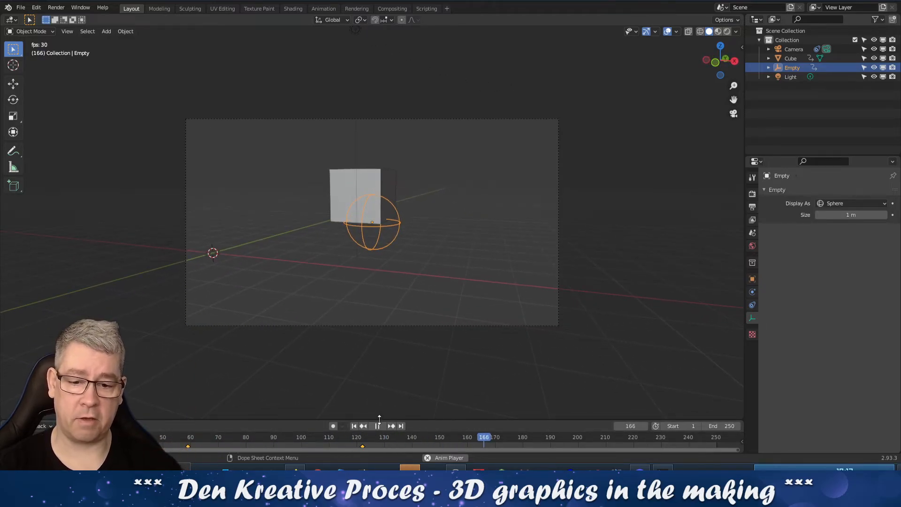
pyautogui.click(377, 426)
# - Back at frame 1, keyframe the camera's focal length at 31 mm
pyautogui.moveTo(194, 438); pyautogui.dragTo(25, 438)
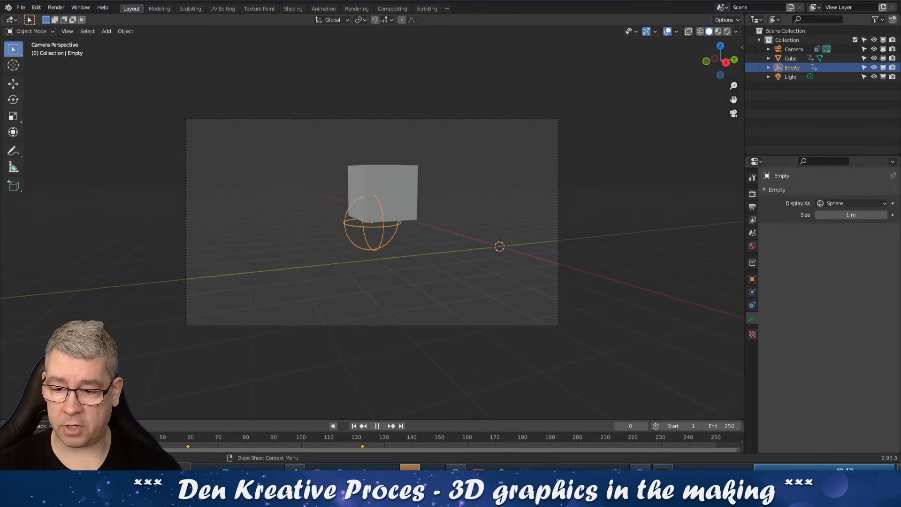
pyautogui.click(792, 50)
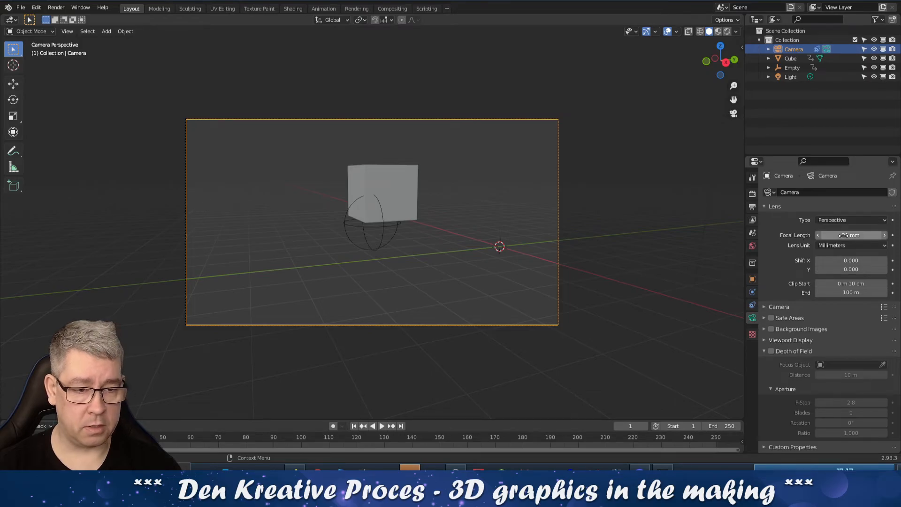
pyautogui.press('i')
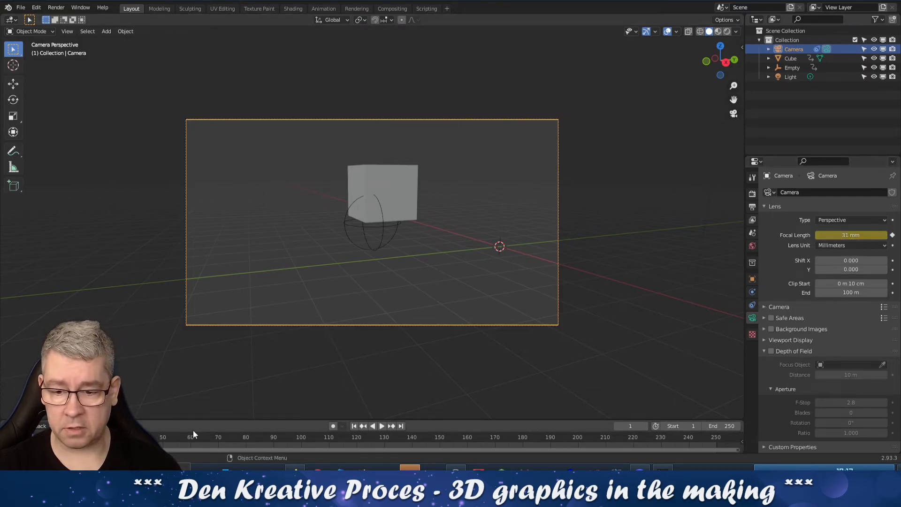
# - At frame 59, set the camera's focal length to 102 mm and keyframe it
pyautogui.click(350, 214)
pyautogui.press('Up')
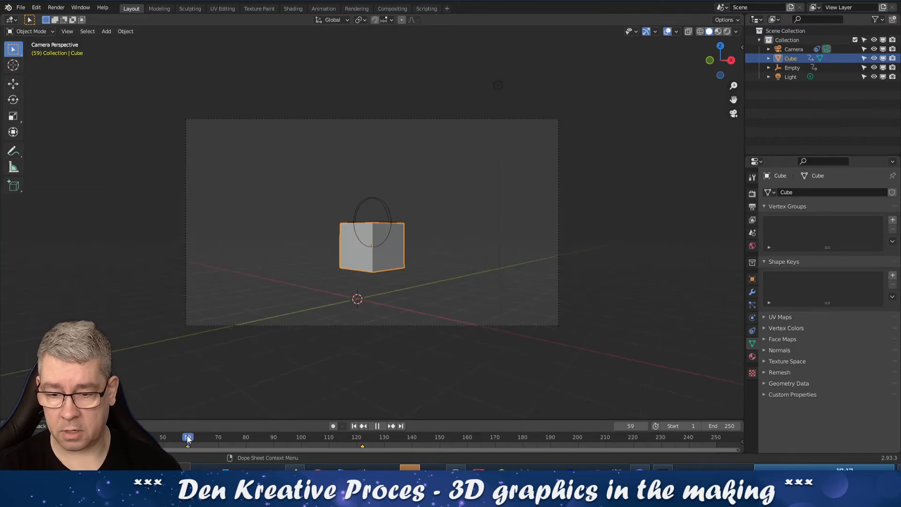
pyautogui.click(794, 49)
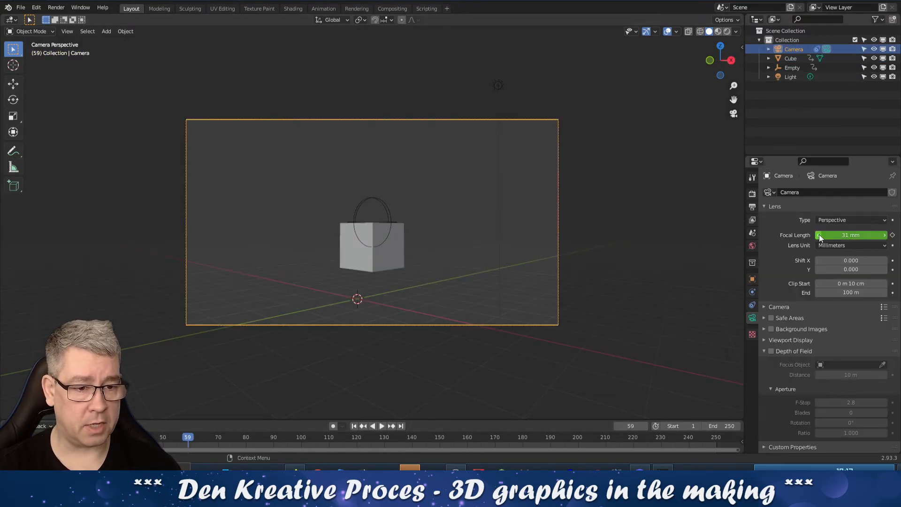
pyautogui.moveTo(851, 235); pyautogui.dragTo(829, 234)
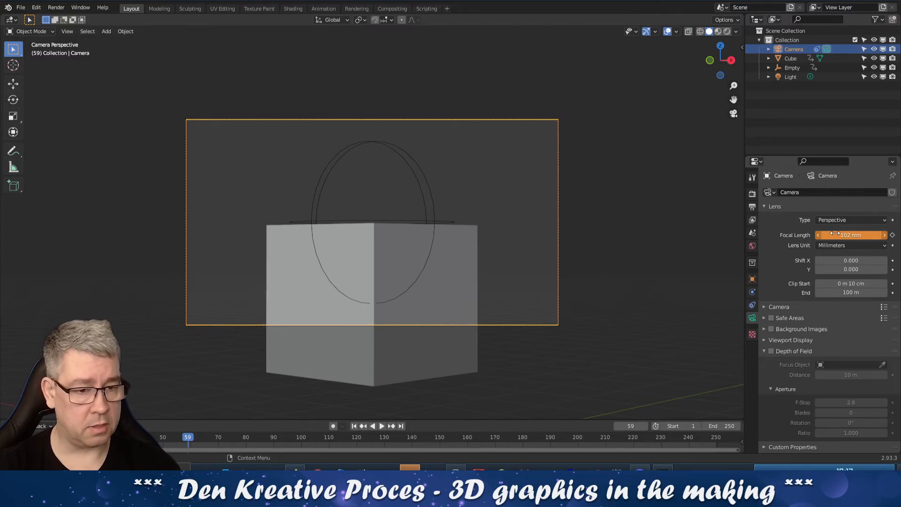
pyautogui.press('i')
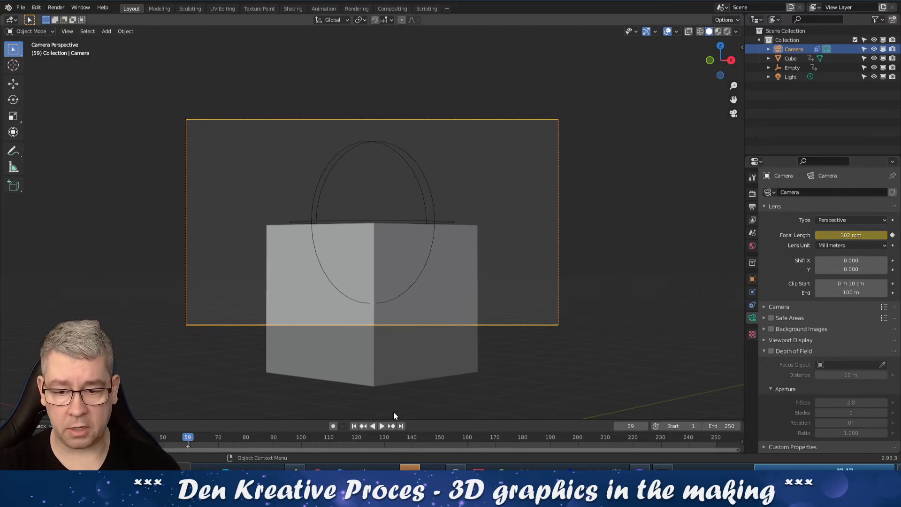
# - At frame 106, set the camera's focal length to 37 mm and keyframe it
pyautogui.click(302, 439)
pyautogui.moveTo(302, 440); pyautogui.dragTo(319, 437)
pyautogui.moveTo(872, 236); pyautogui.dragTo(837, 236)
pyautogui.press('i')
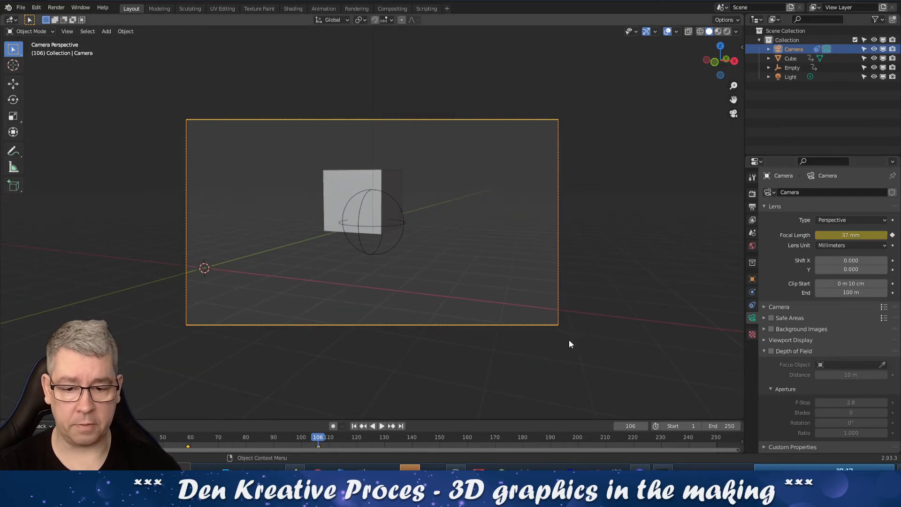
# - Play the animation from the first frame through the camera to review the zoom and tracking, and stop playback
pyautogui.click(354, 426)
pyautogui.click(382, 426)
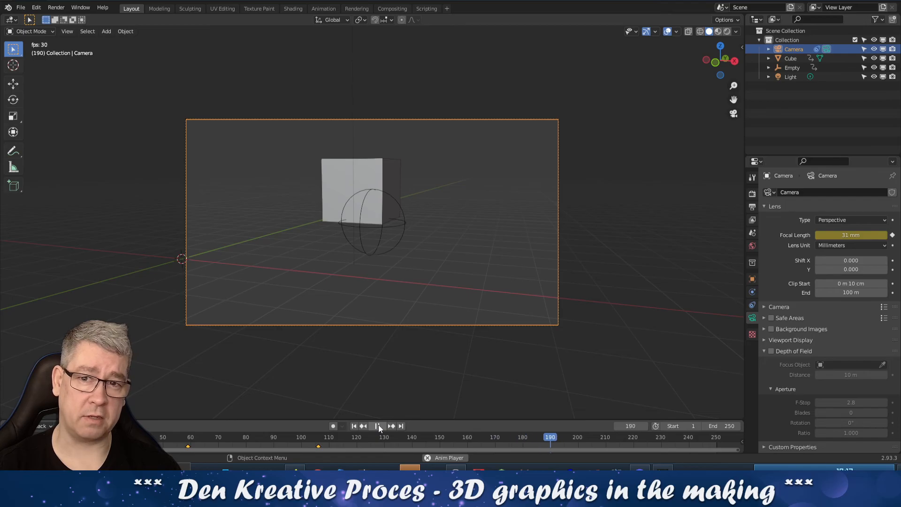
pyautogui.click(378, 425)
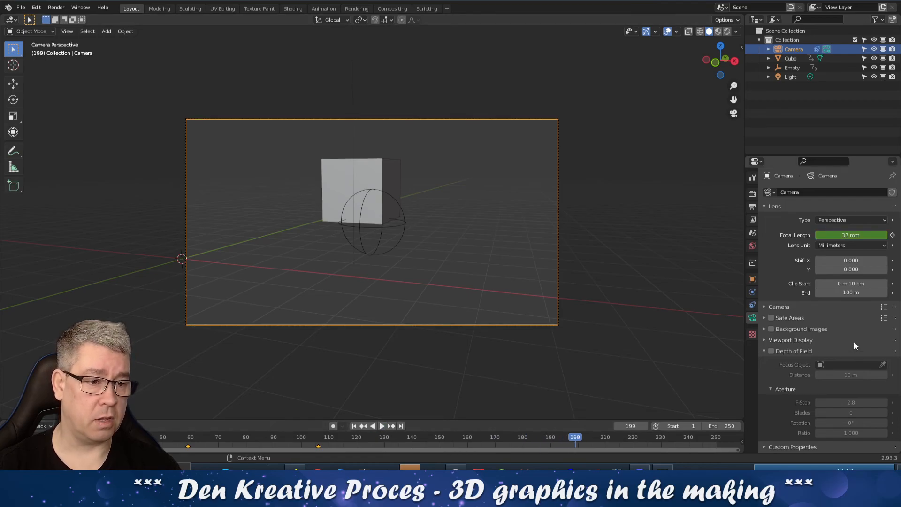